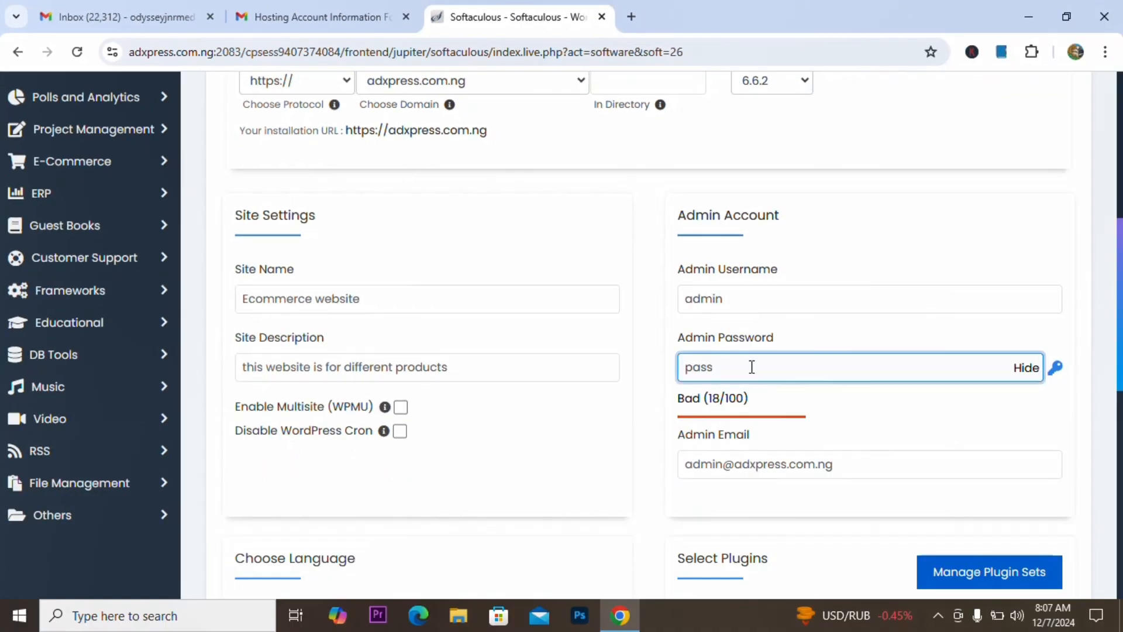
# Step: Enter a new admin password and update the admin email address
pyautogui.write('admin12345')
pyautogui.scroll(-2, 892, 439)
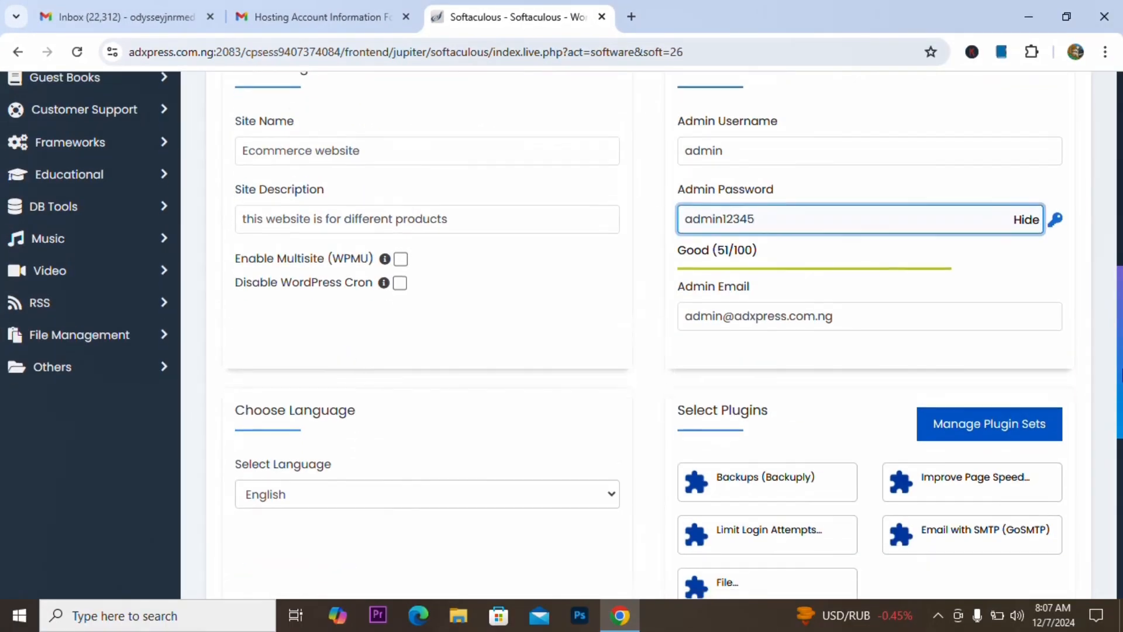
pyautogui.scroll(3, 648, 333)
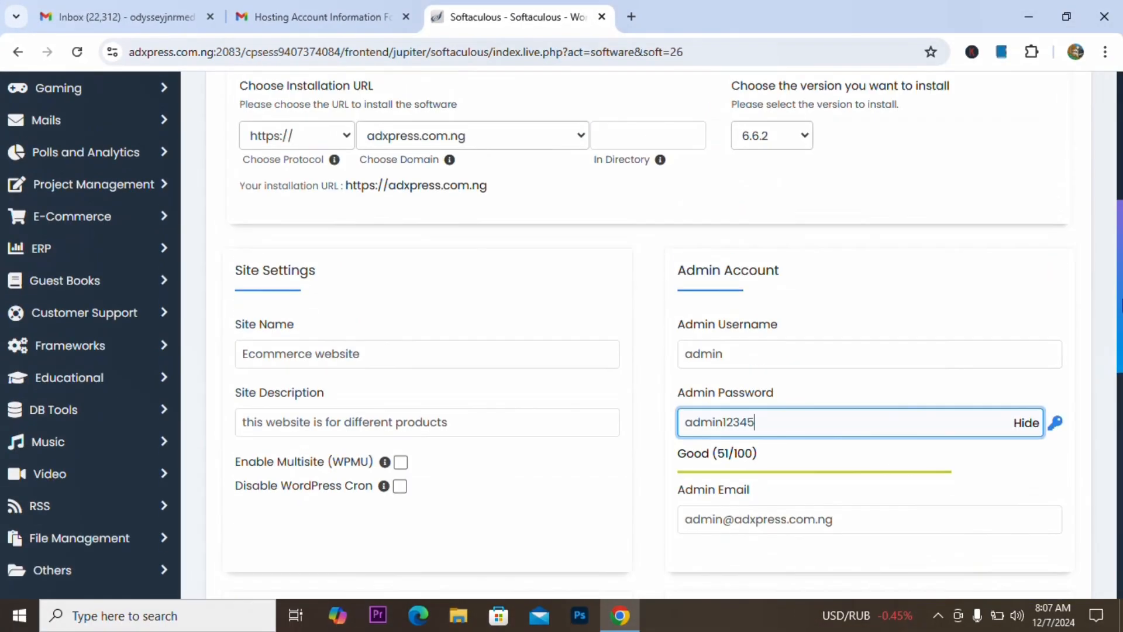
pyautogui.scroll(-6, 369, 328)
pyautogui.click(725, 153)
pyautogui.press('BackSpace')
pyautogui.press('BackSpace')
pyautogui.press('BackSpace')
pyautogui.press('BackSpace')
pyautogui.press('BackSpace')
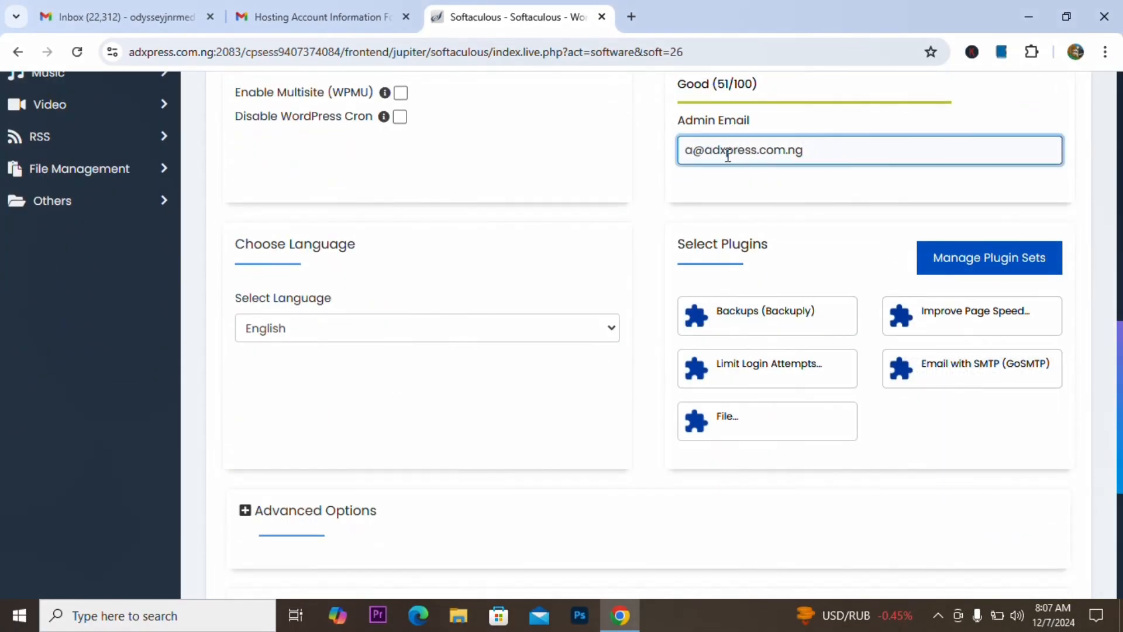
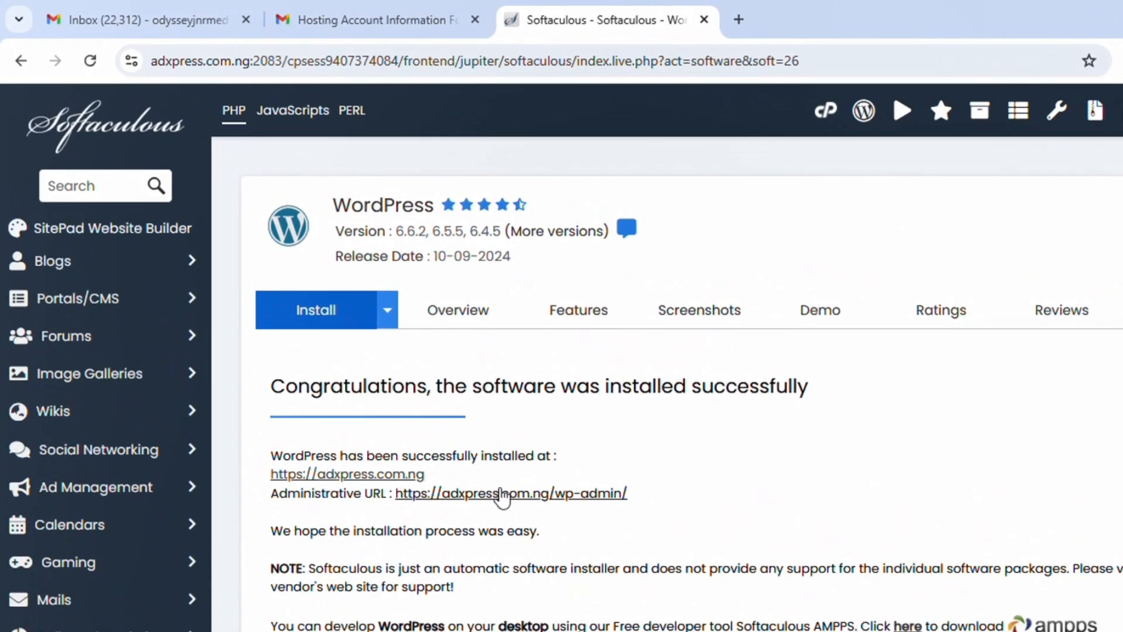
# Step: Open the newly installed website and its WordPress admin dashboard
pyautogui.click(502, 495)
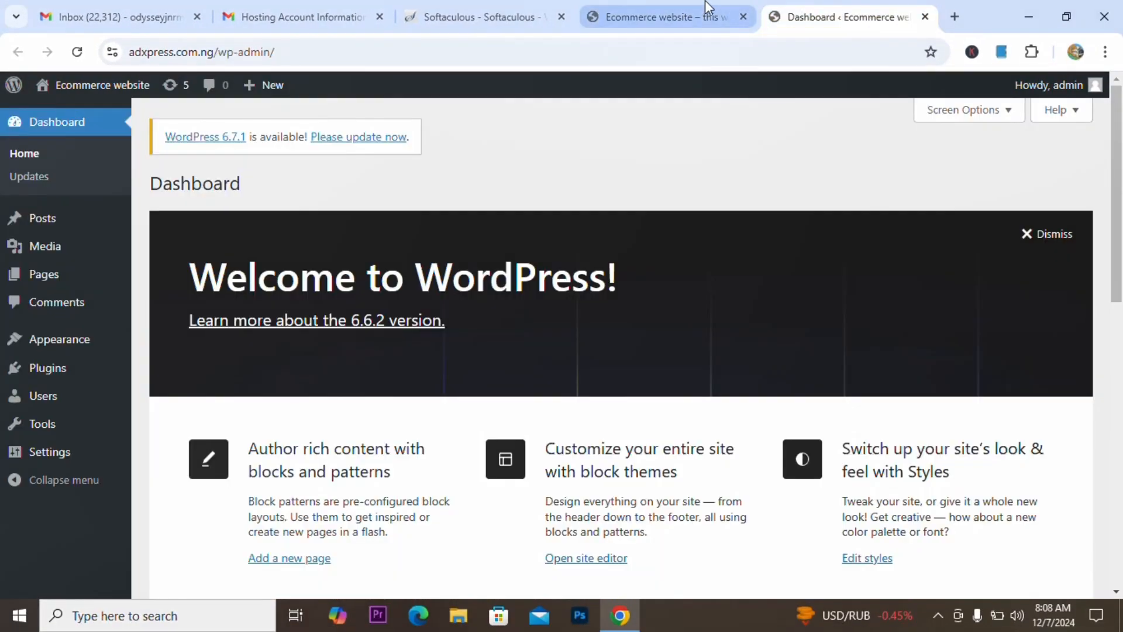
pyautogui.click(709, 7)
pyautogui.click(860, 19)
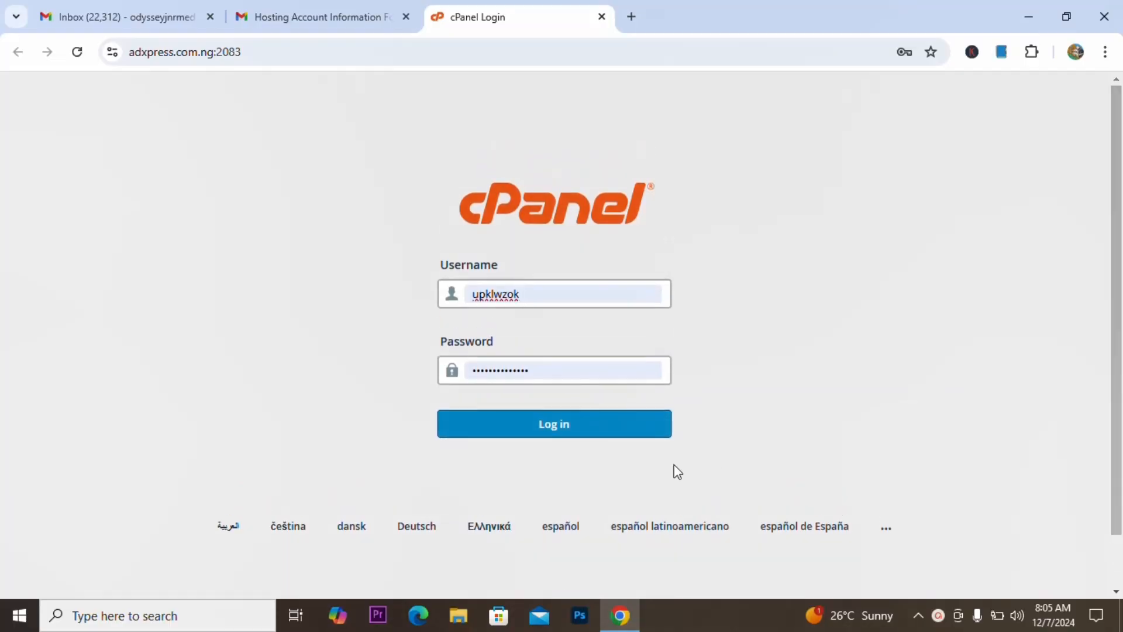
# Step: Log in to cPanel and bring the Softaculous Apps Installer section of the Tools page into view
pyautogui.click(609, 428)
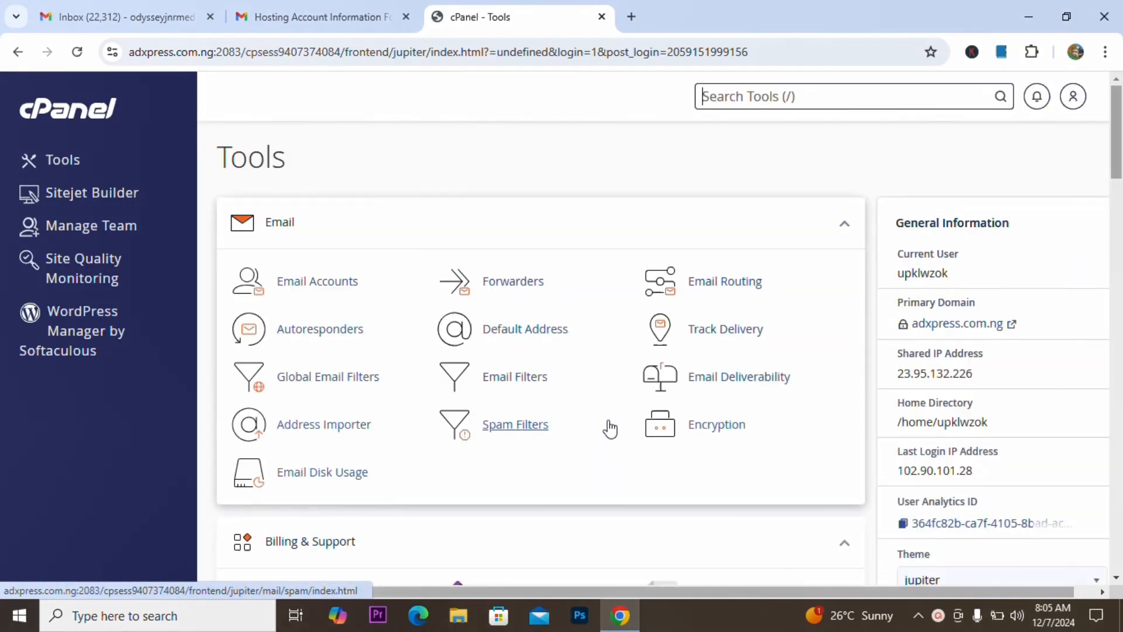
pyautogui.scroll(-1, 1118, 167)
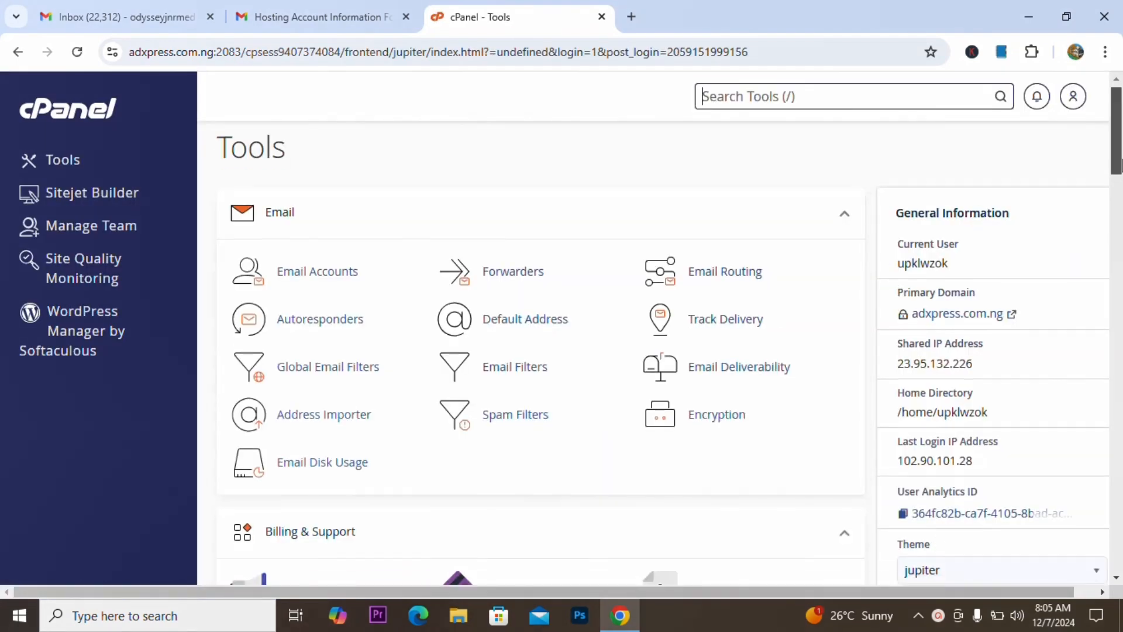
pyautogui.moveTo(1120, 166); pyautogui.dragTo(1121, 559)
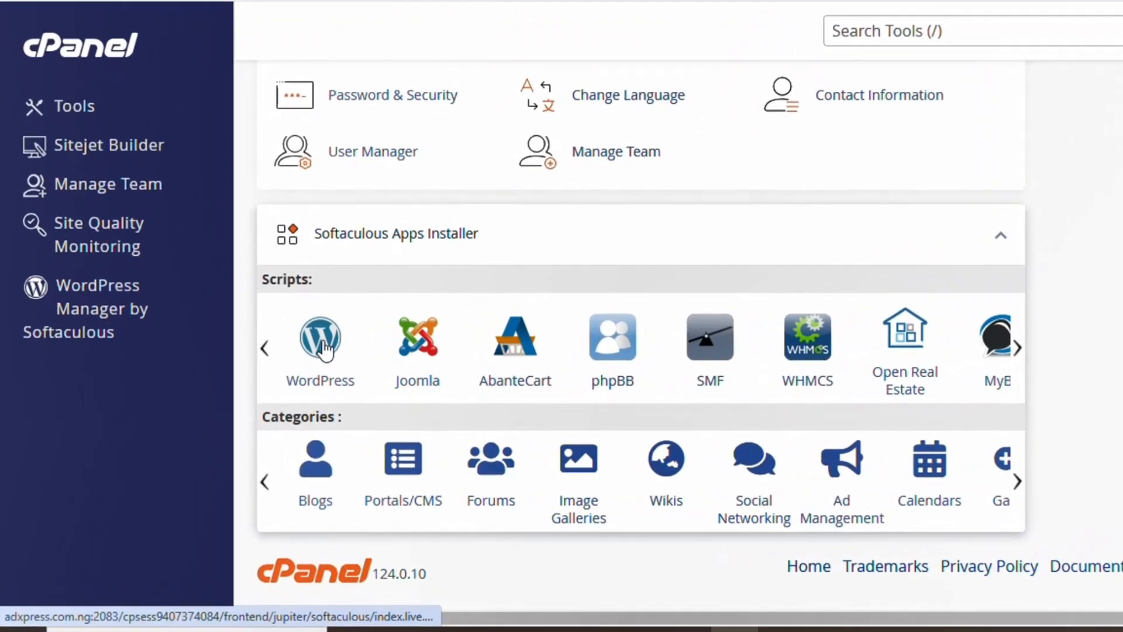
# Step: Start a Custom Install of WordPress from Softaculous
pyautogui.click(340, 345)
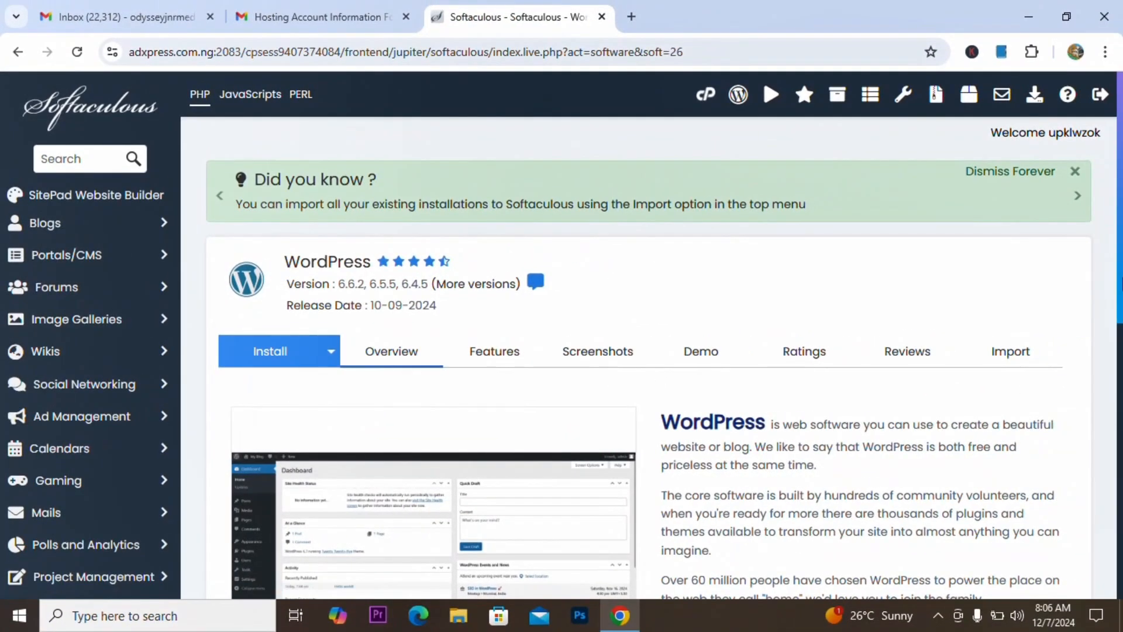
pyautogui.scroll(-2, 1048, 274)
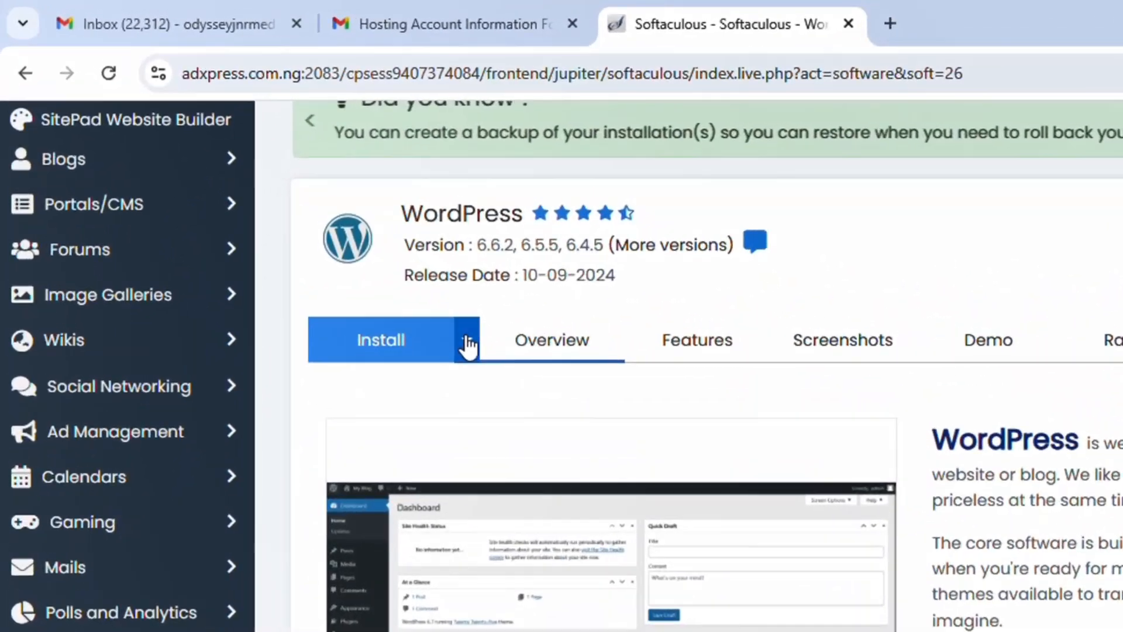
pyautogui.click(330, 241)
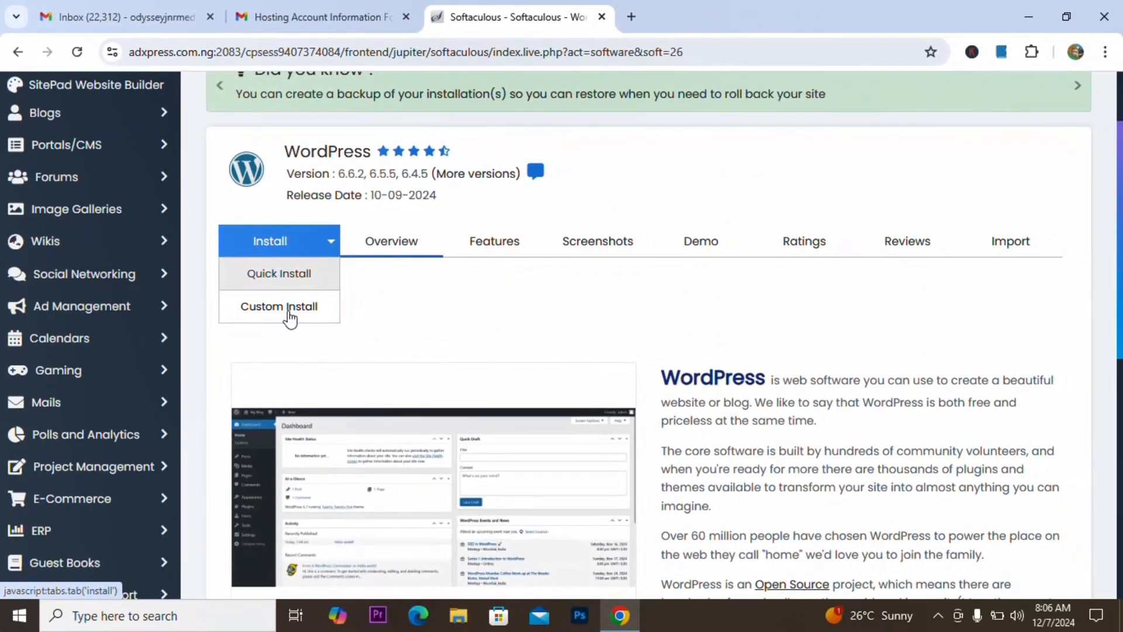
pyautogui.click(413, 444)
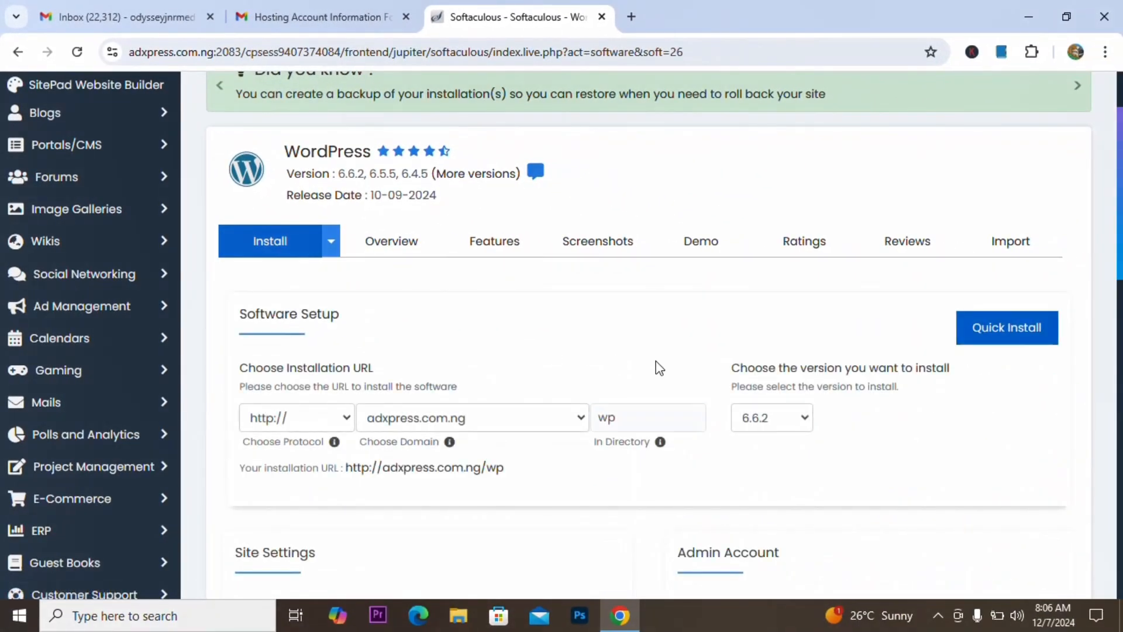
pyautogui.click(337, 425)
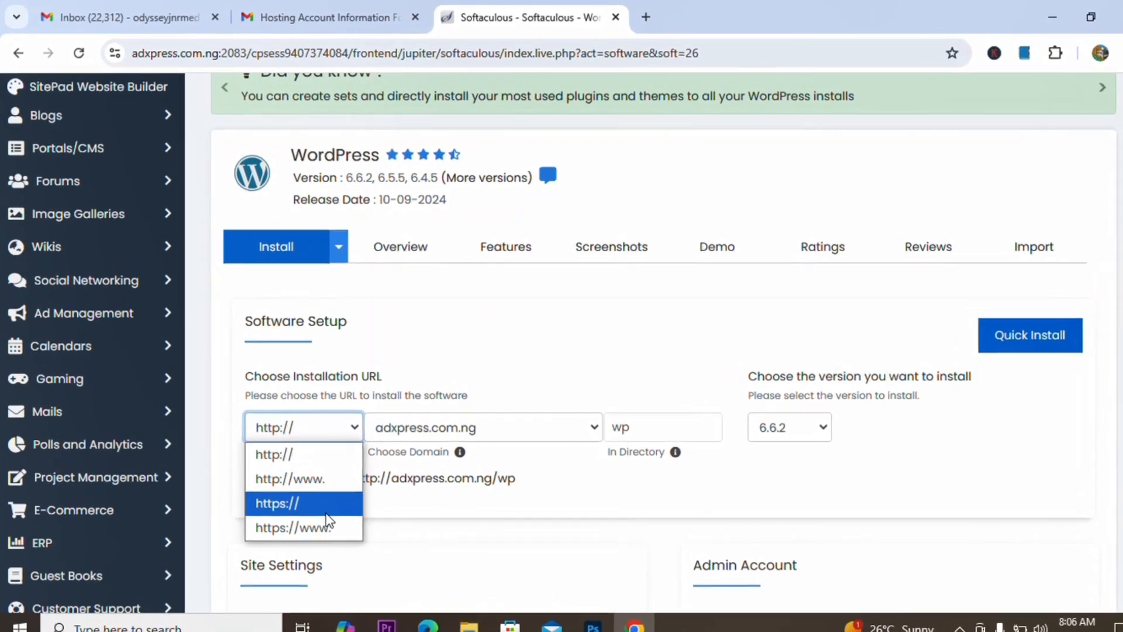
pyautogui.click(326, 507)
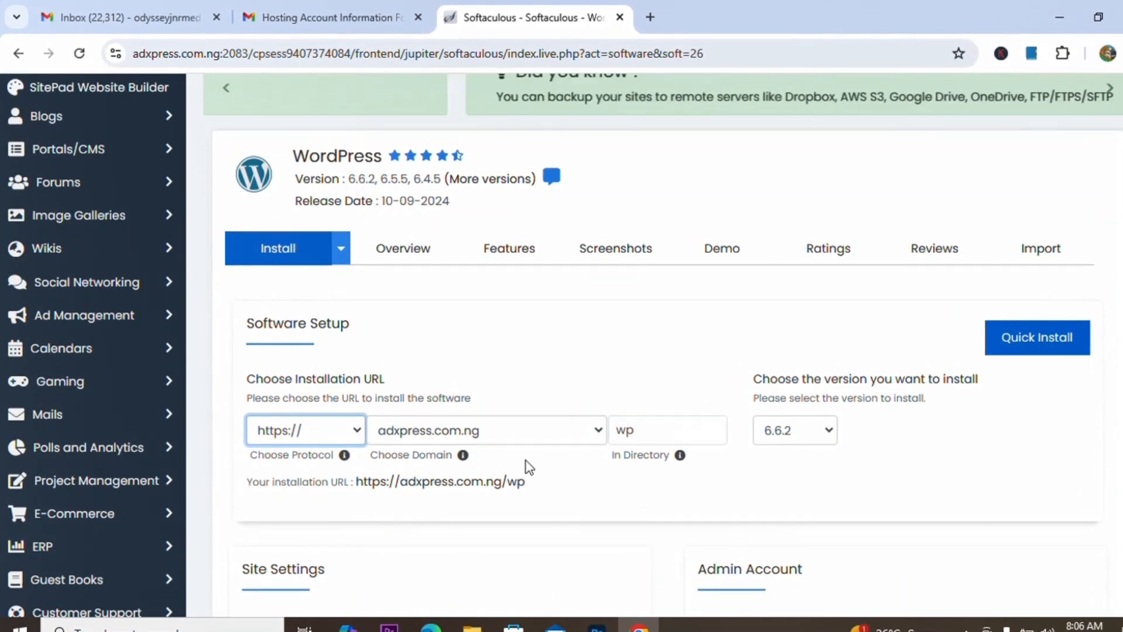
pyautogui.click(674, 438)
pyautogui.press('BackSpace')
pyautogui.press('BackSpace')
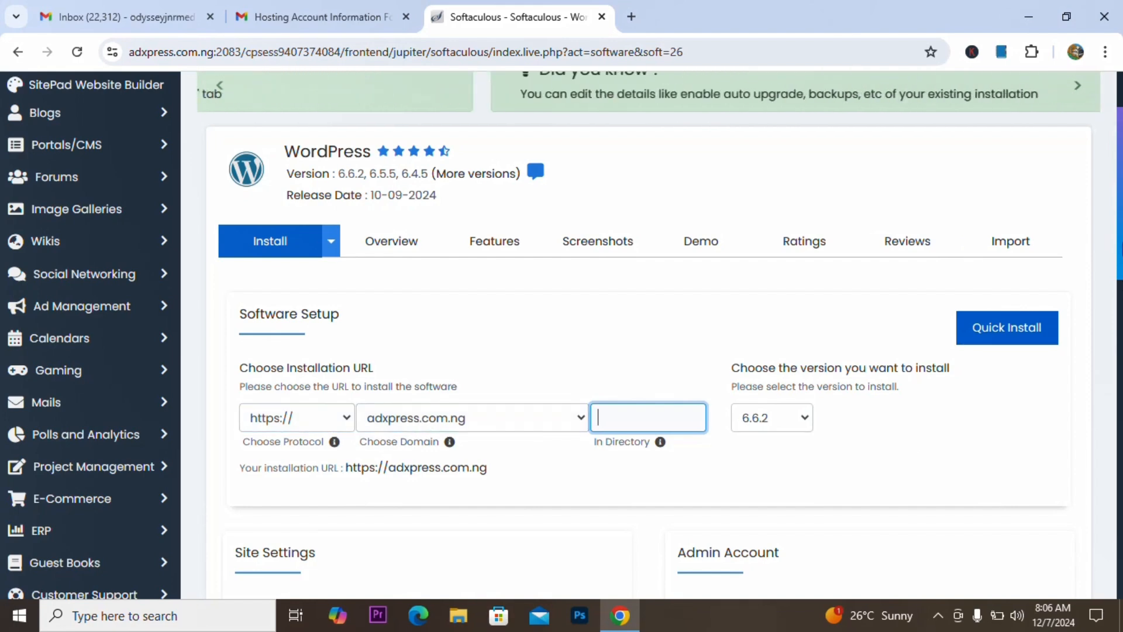
pyautogui.scroll(-5, 337, 315)
# Step: Replace the default Site Name with 'Ecommerce website' and Site Description with 'this website is for different products'
pyautogui.click(322, 303)
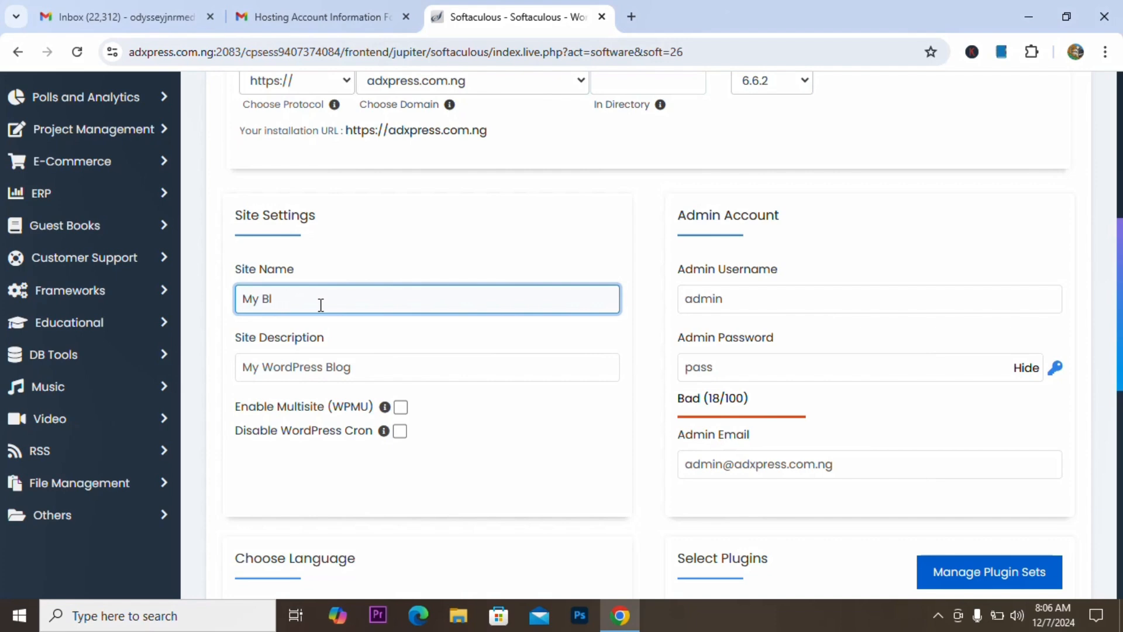
pyautogui.press('BackSpace')
pyautogui.press('BackSpace')
pyautogui.press('BackSpace')
pyautogui.press('BackSpace')
pyautogui.press('BackSpace')
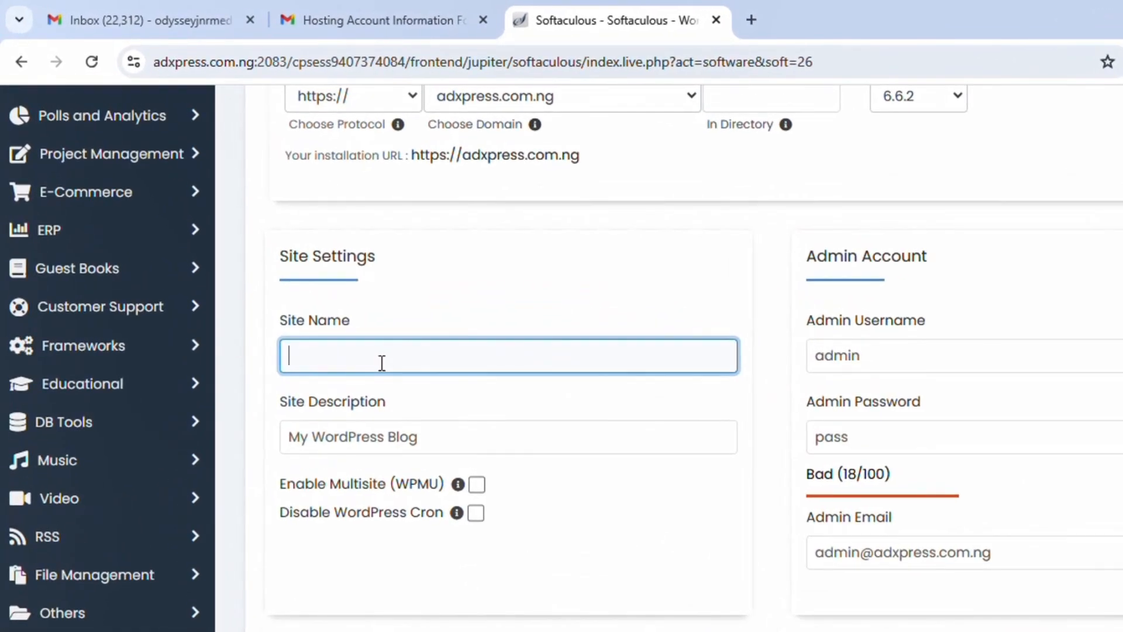
pyautogui.write('Ecommerc')
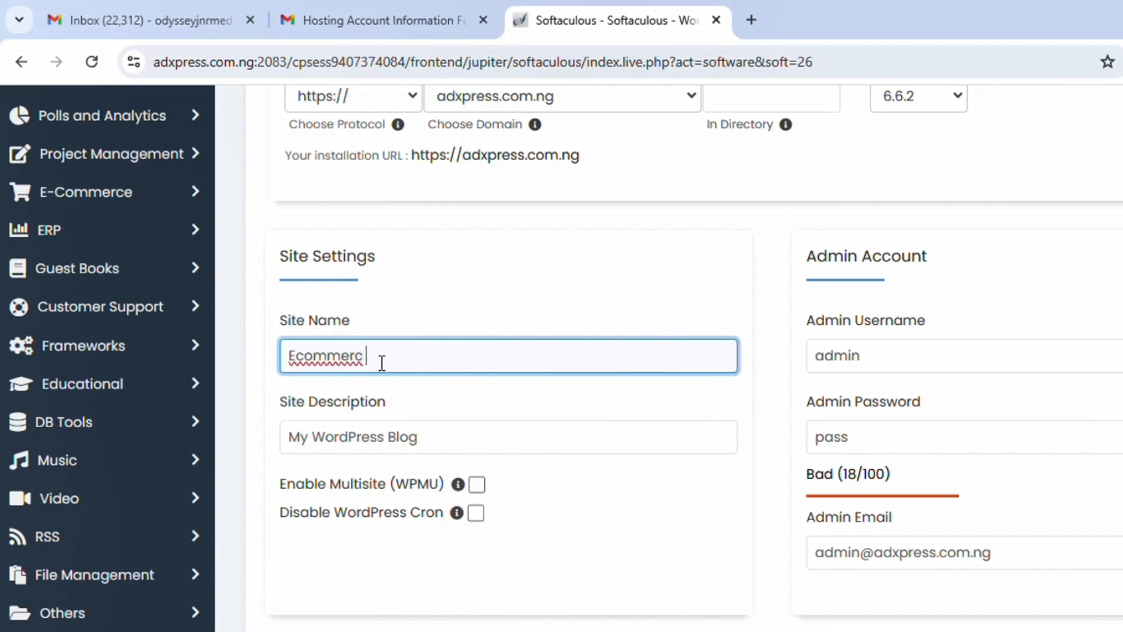
pyautogui.write('e website')
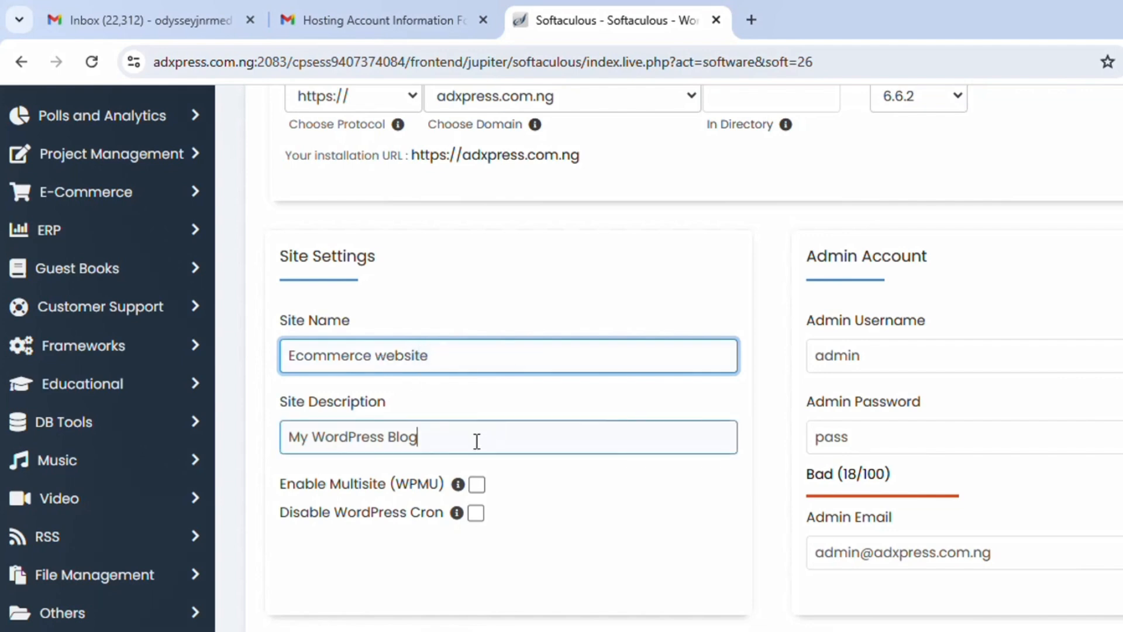
pyautogui.click(477, 441)
pyautogui.press('BackSpace')
pyautogui.press('BackSpace')
pyautogui.press('BackSpace')
pyautogui.press('BackSpace')
pyautogui.press('BackSpace')
pyautogui.press('BackSpace')
pyautogui.press('BackSpace')
pyautogui.press('BackSpace')
pyautogui.press('BackSpace')
pyautogui.press('BackSpace')
pyautogui.press('BackSpace')
pyautogui.press('BackSpace')
pyautogui.press('BackSpace')
pyautogui.press('BackSpace')
pyautogui.press('BackSpace')
pyautogui.press('BackSpace')
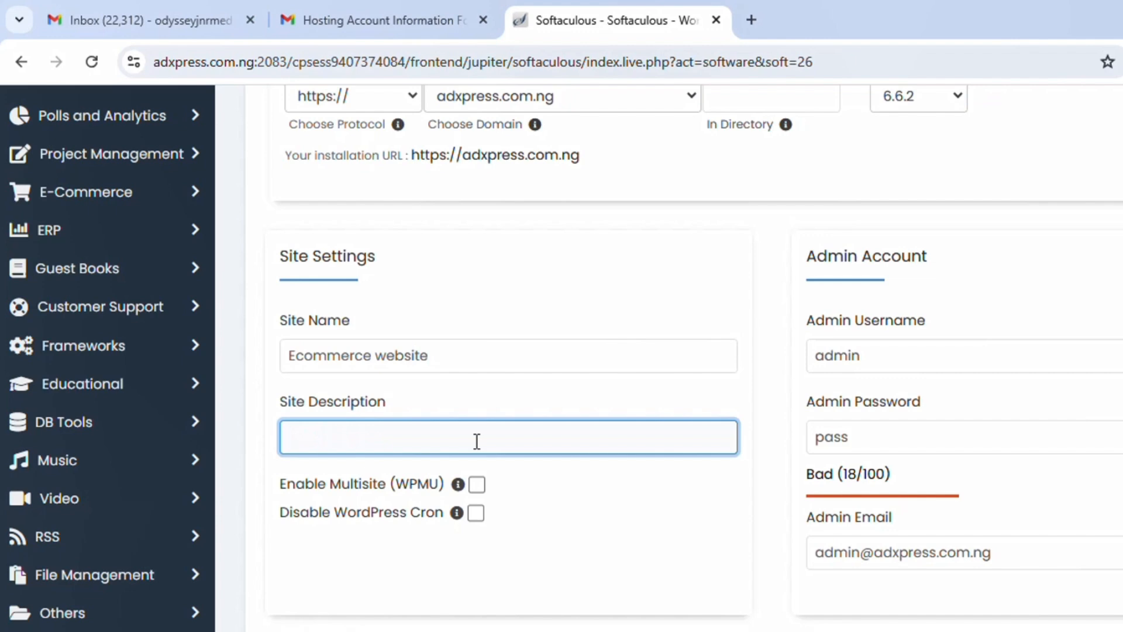
pyautogui.write('this website ')
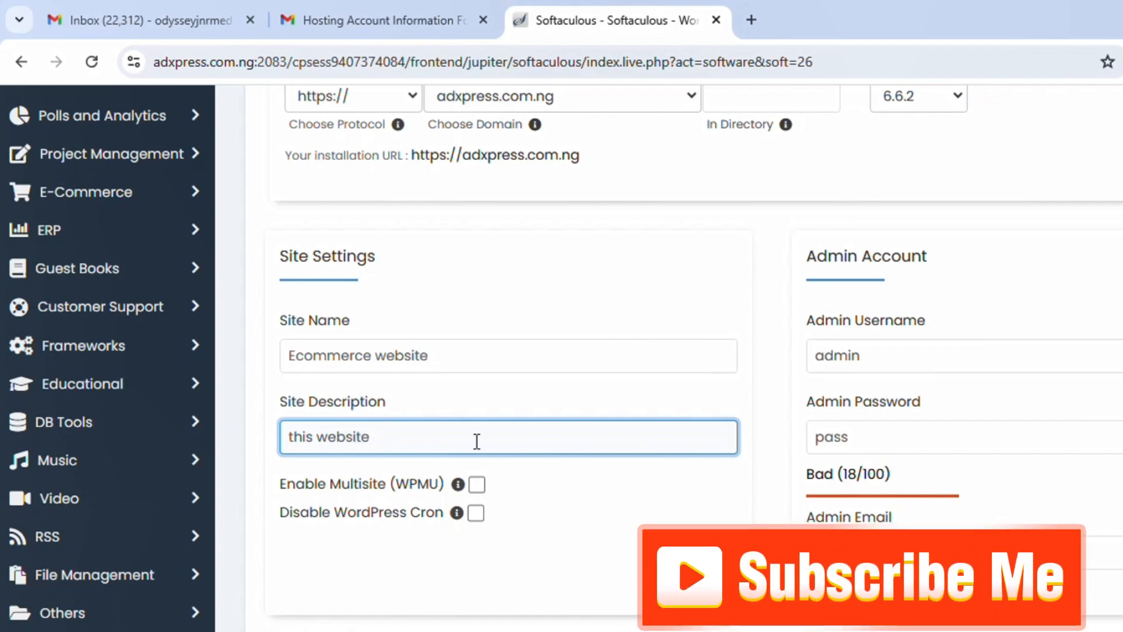
pyautogui.write('is for different pr')
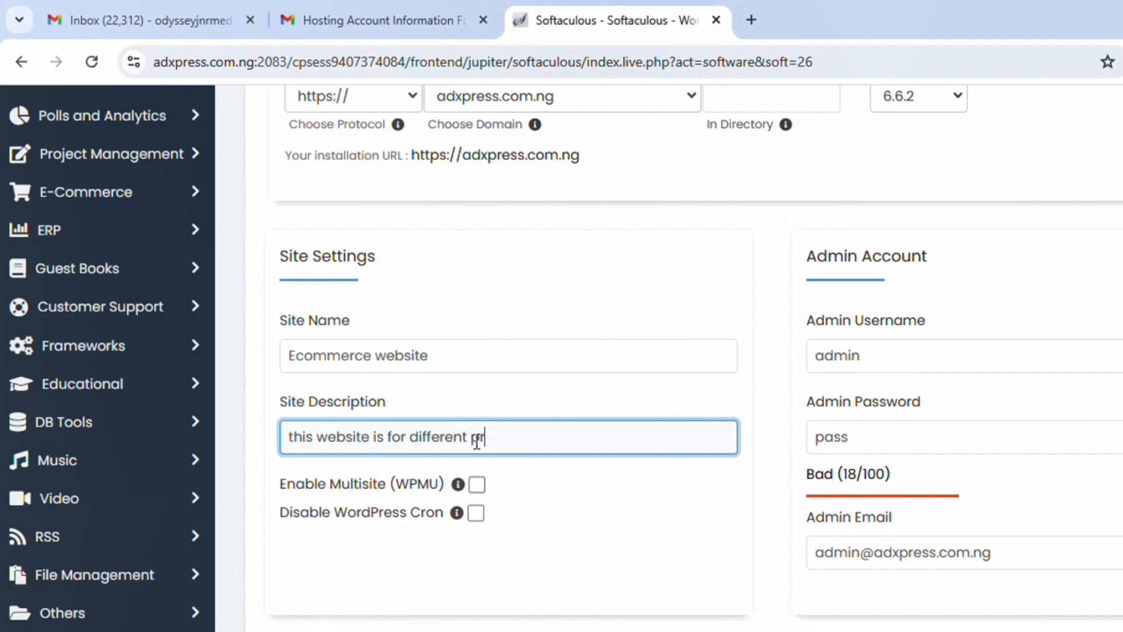
pyautogui.write('oducts')
pyautogui.moveTo(1117, 378); pyautogui.dragTo(1117, 629)
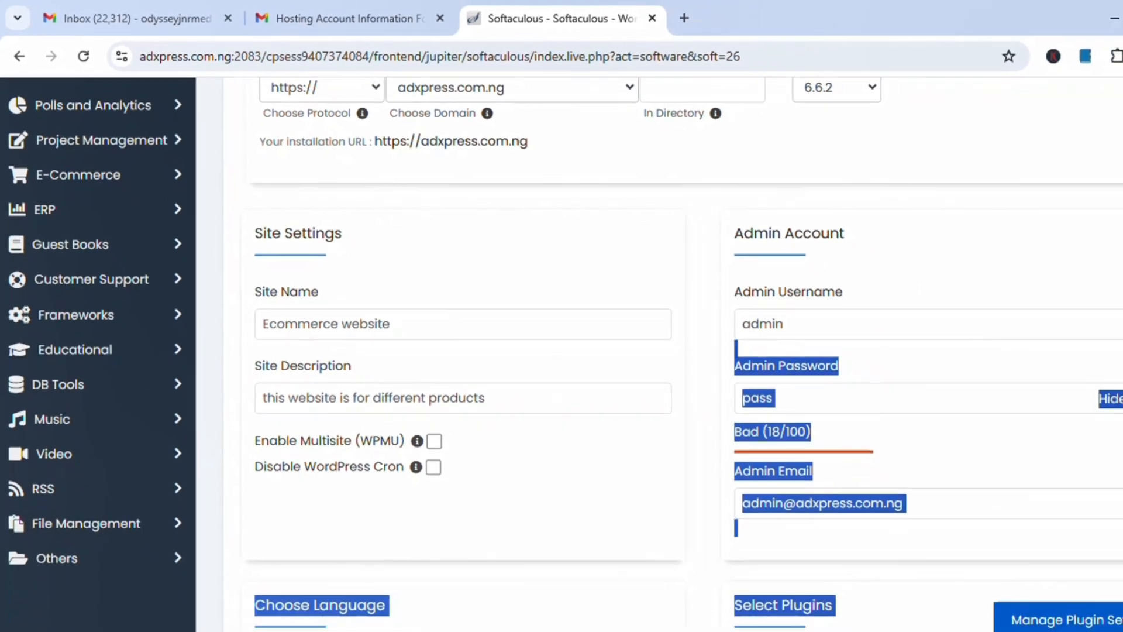
# Step: Replace the default admin password with a stronger one rated Good (51/100)
pyautogui.click(954, 236)
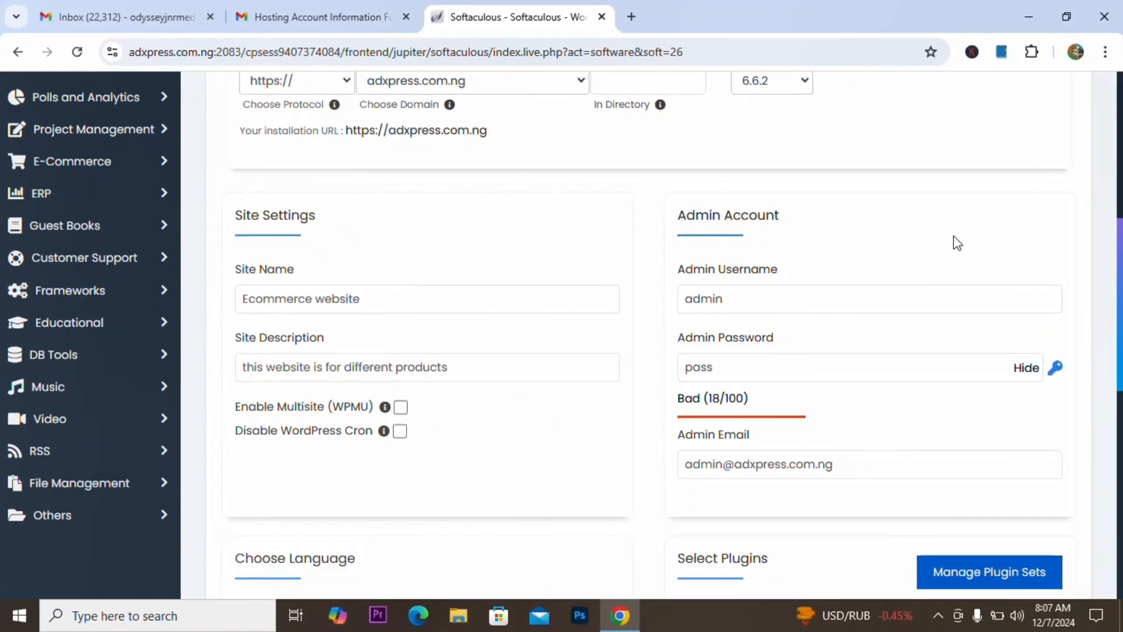
pyautogui.click(752, 367)
pyautogui.press('BackSpace')
pyautogui.press('BackSpace')
pyautogui.press('BackSpace')
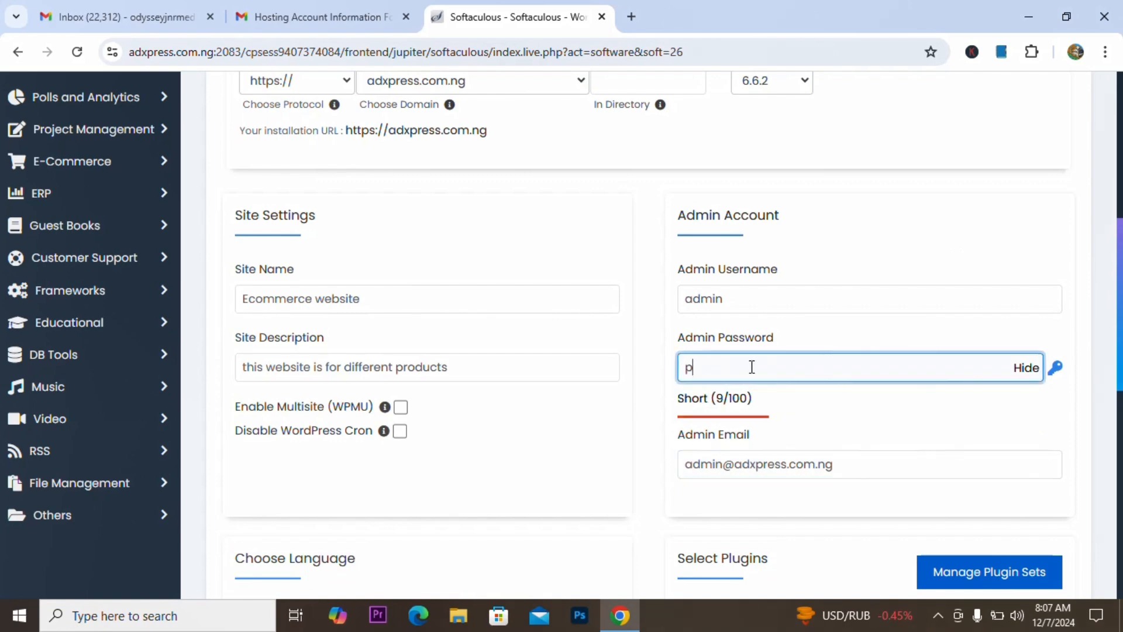
pyautogui.write('admin')
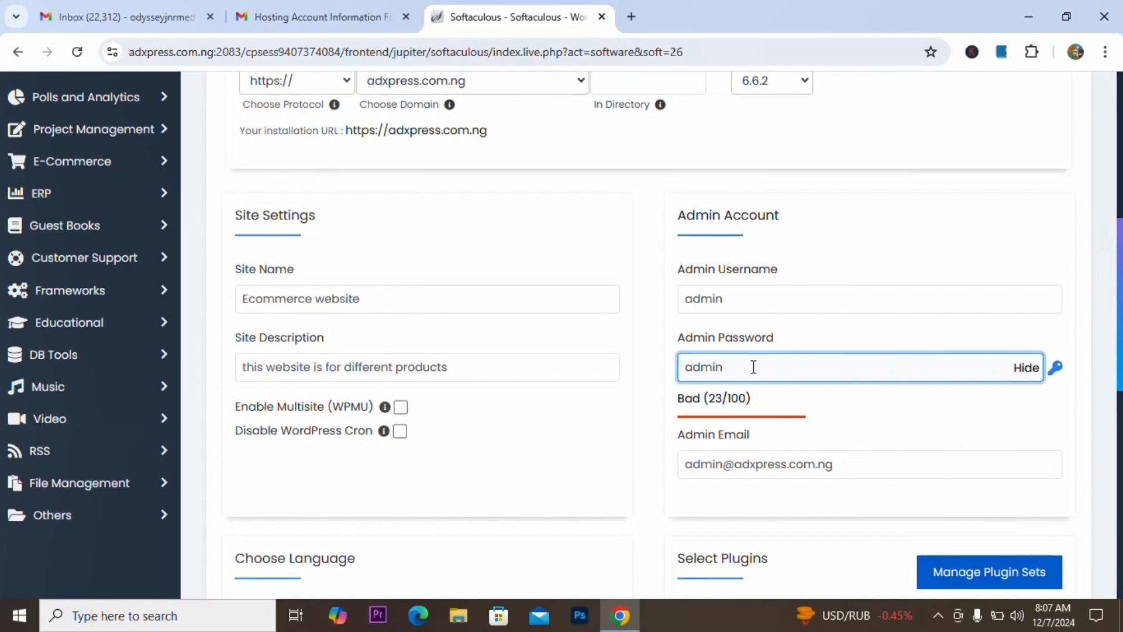
pyautogui.write('12345')
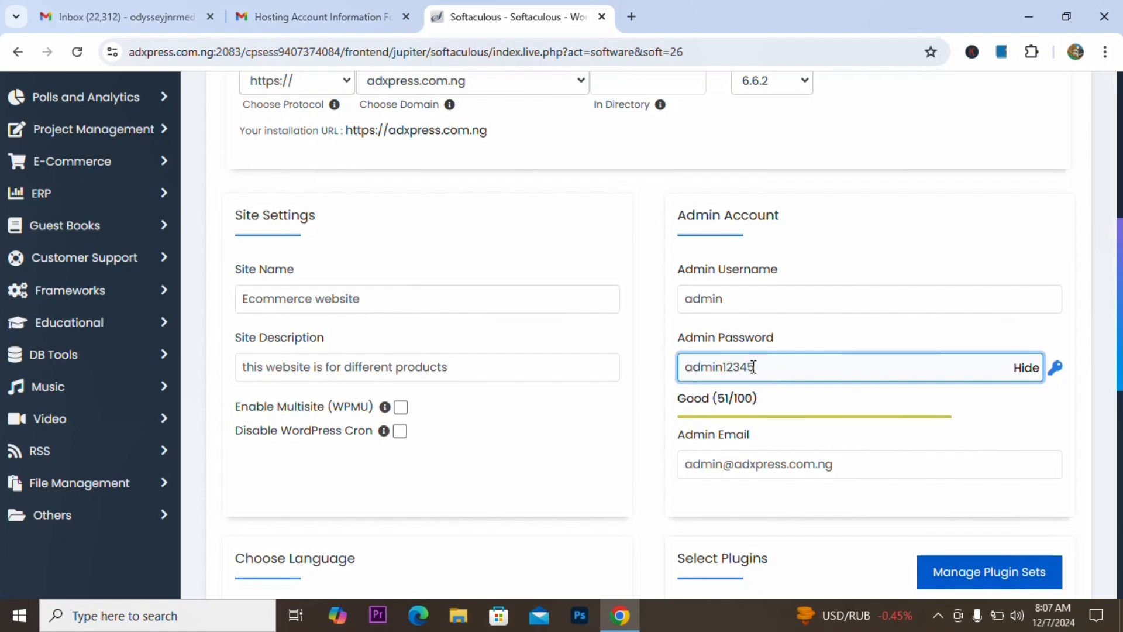
pyautogui.scroll(-3, 1121, 322)
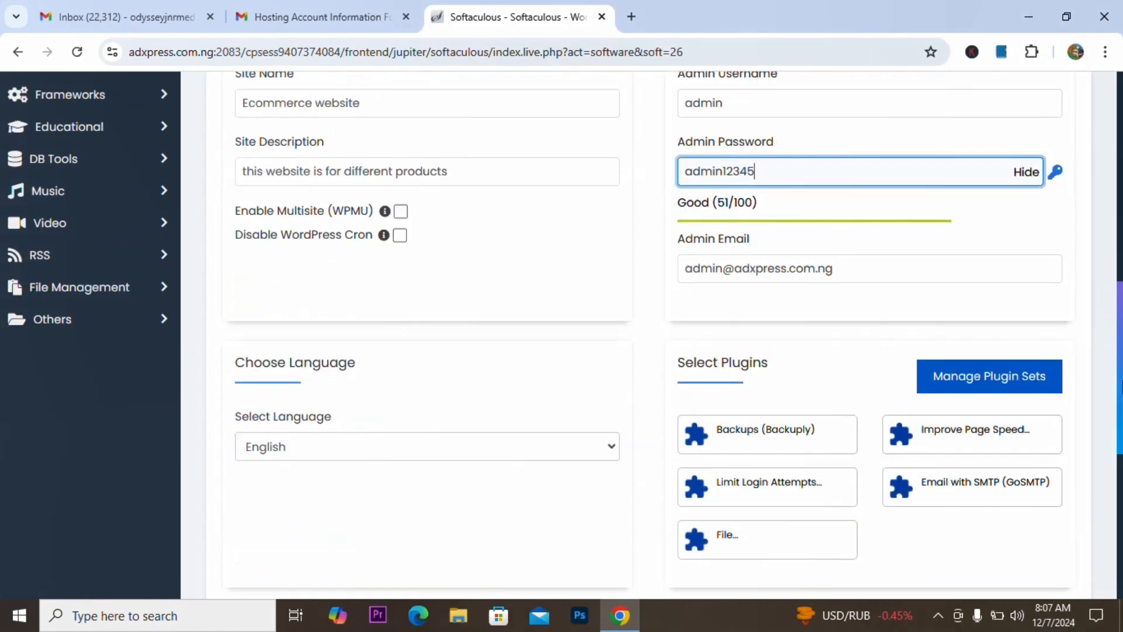
pyautogui.moveTo(1121, 378); pyautogui.dragTo(1121, 299)
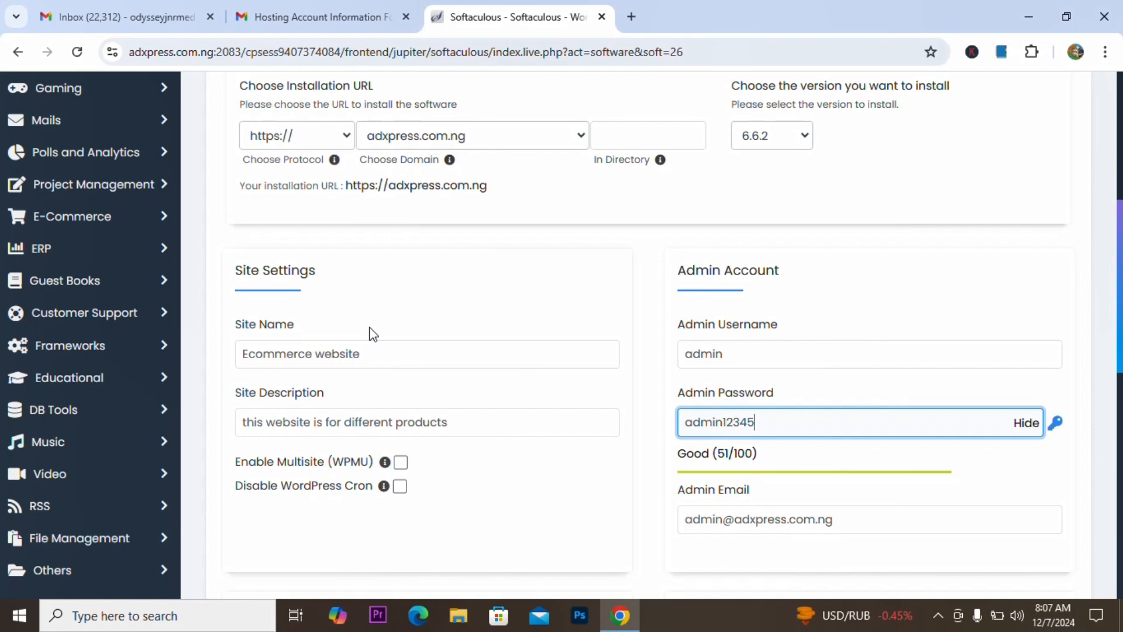
# Step: Change the part before @ in the admin email to a new address on adxpress.com.ng
pyautogui.scroll(-1, 623, 401)
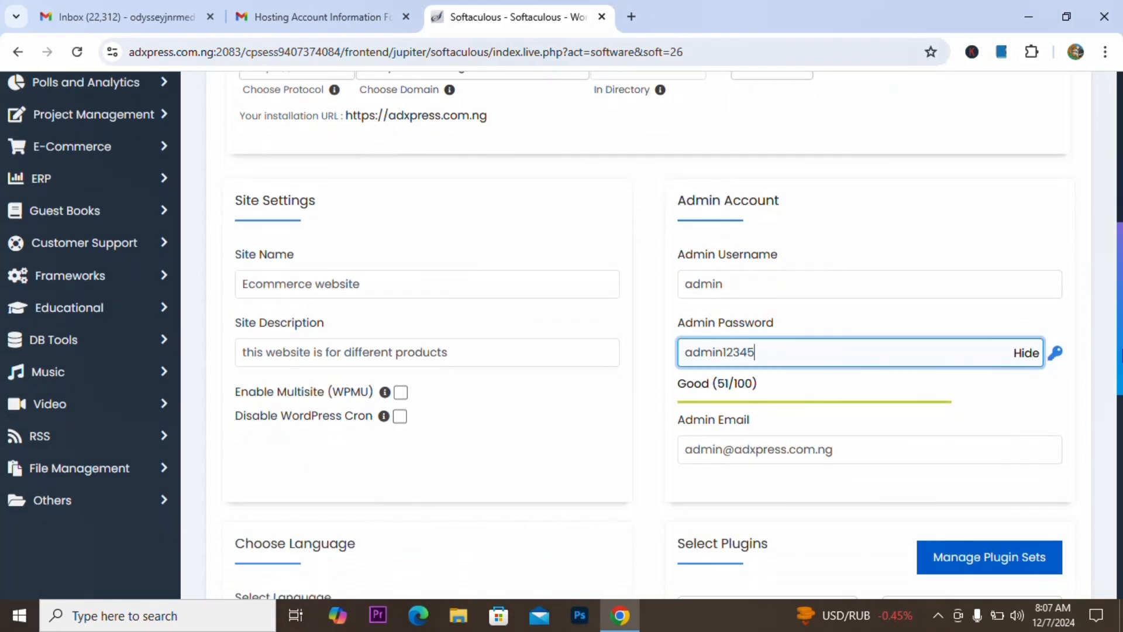
pyautogui.scroll(-1, 565, 335)
pyautogui.scroll(-4, 938, 249)
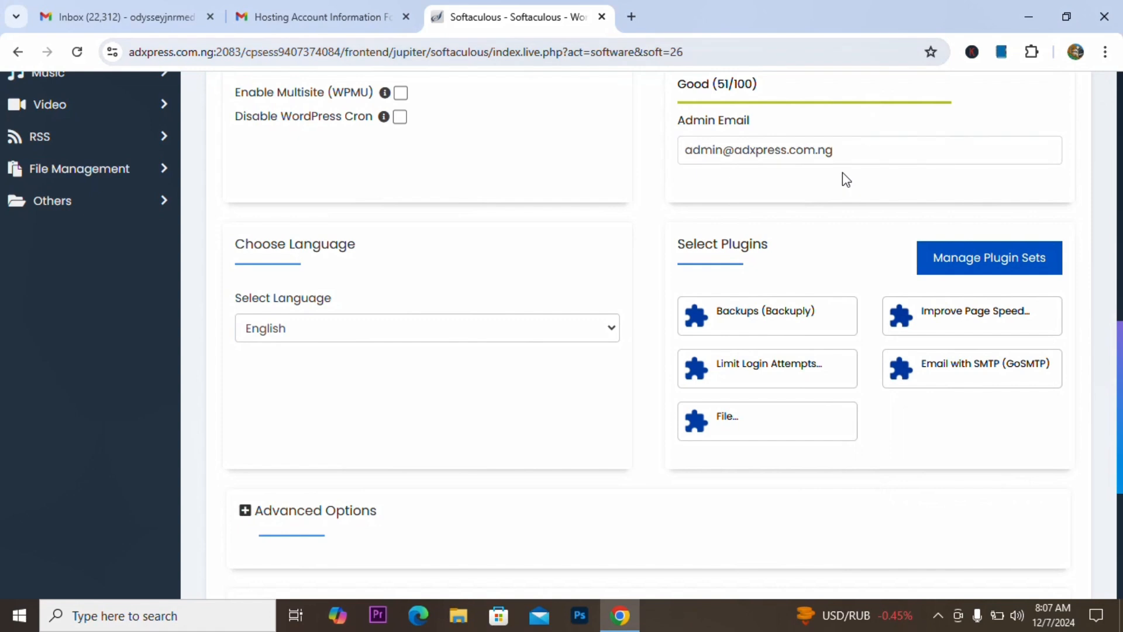
pyautogui.click(844, 156)
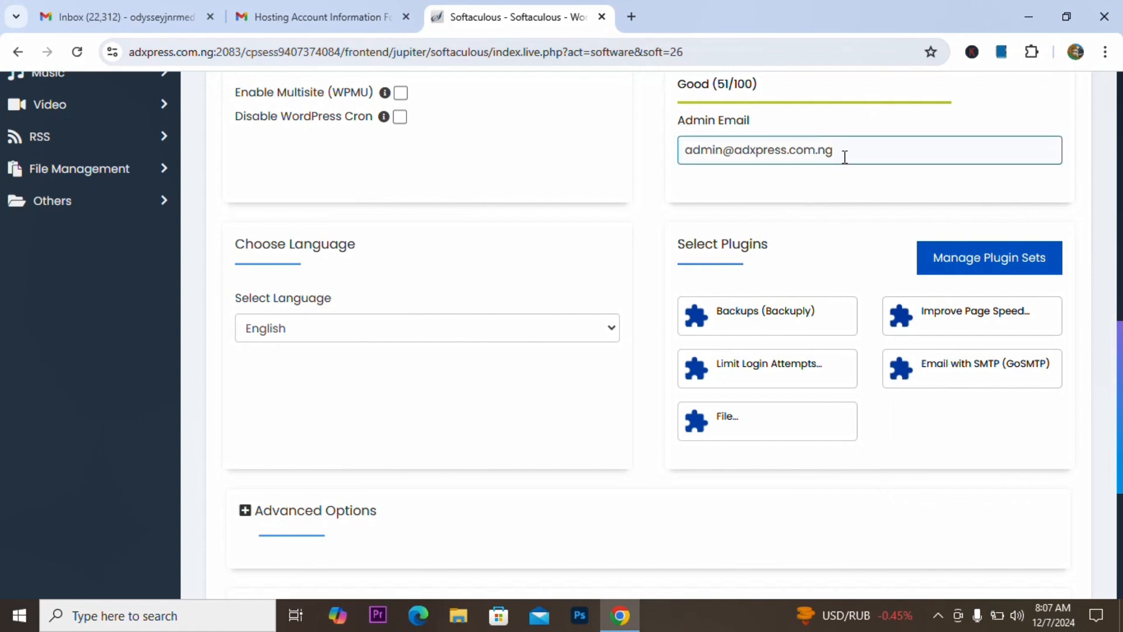
pyautogui.click(727, 155)
pyautogui.press('BackSpace')
pyautogui.press('BackSpace')
pyautogui.press('BackSpace')
pyautogui.press('BackSpace')
pyautogui.press('BackSpace')
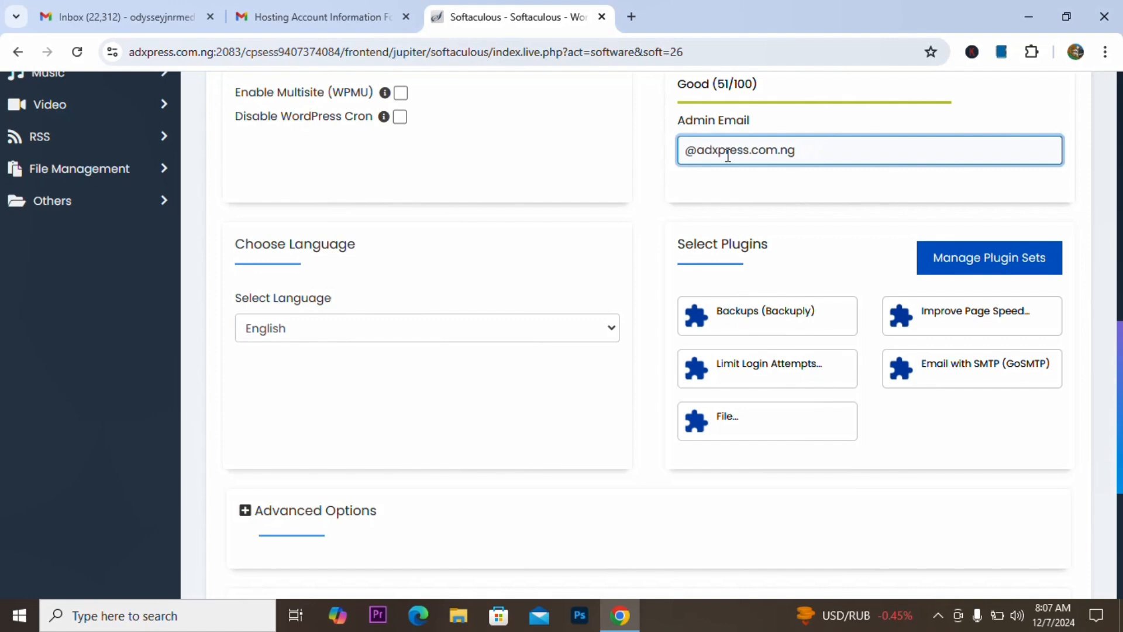
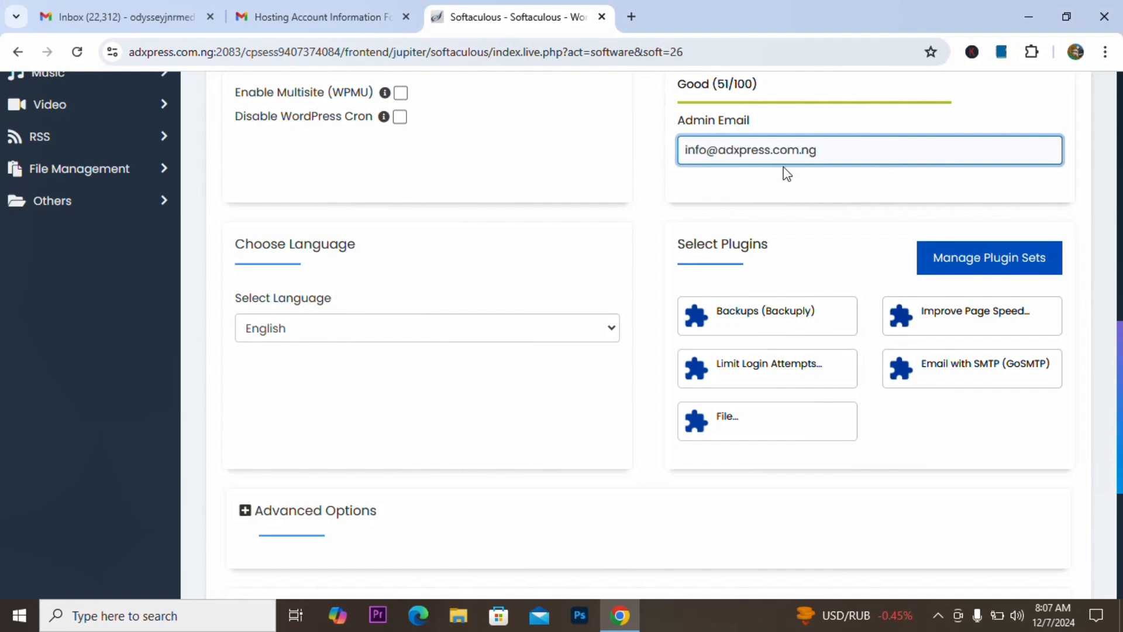
pyautogui.click(793, 181)
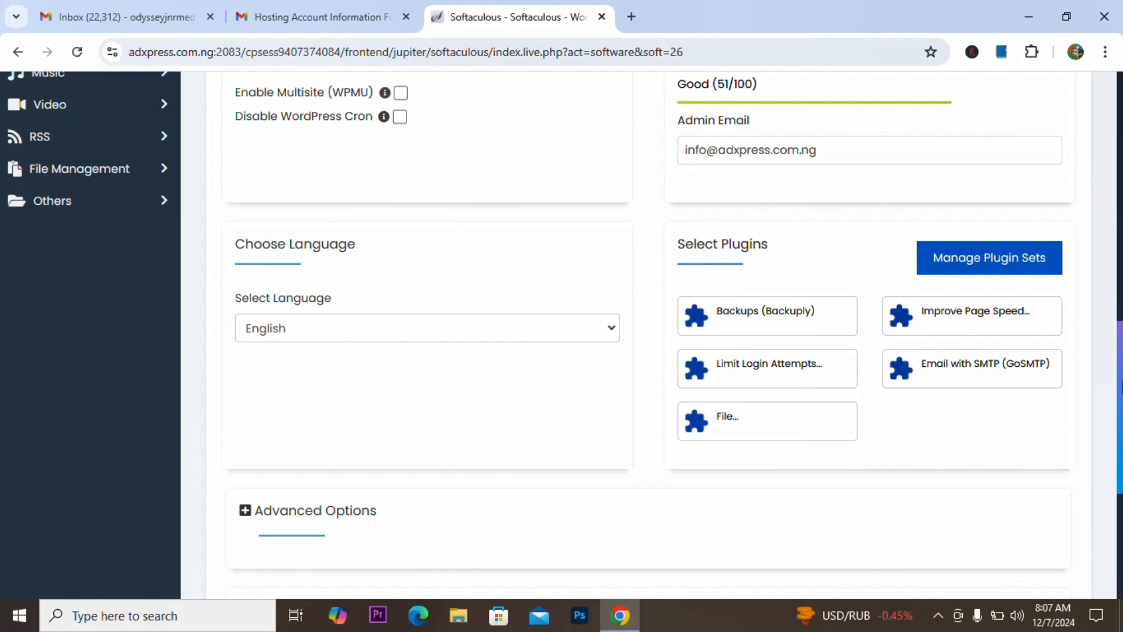
pyautogui.scroll(-5, 665, 335)
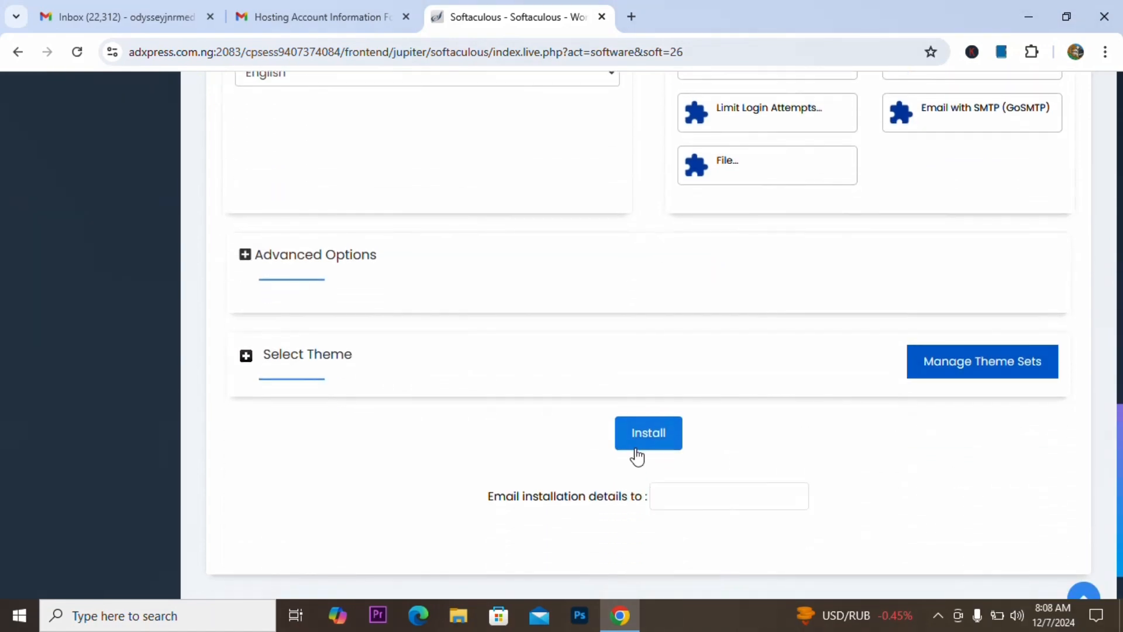
pyautogui.click(636, 450)
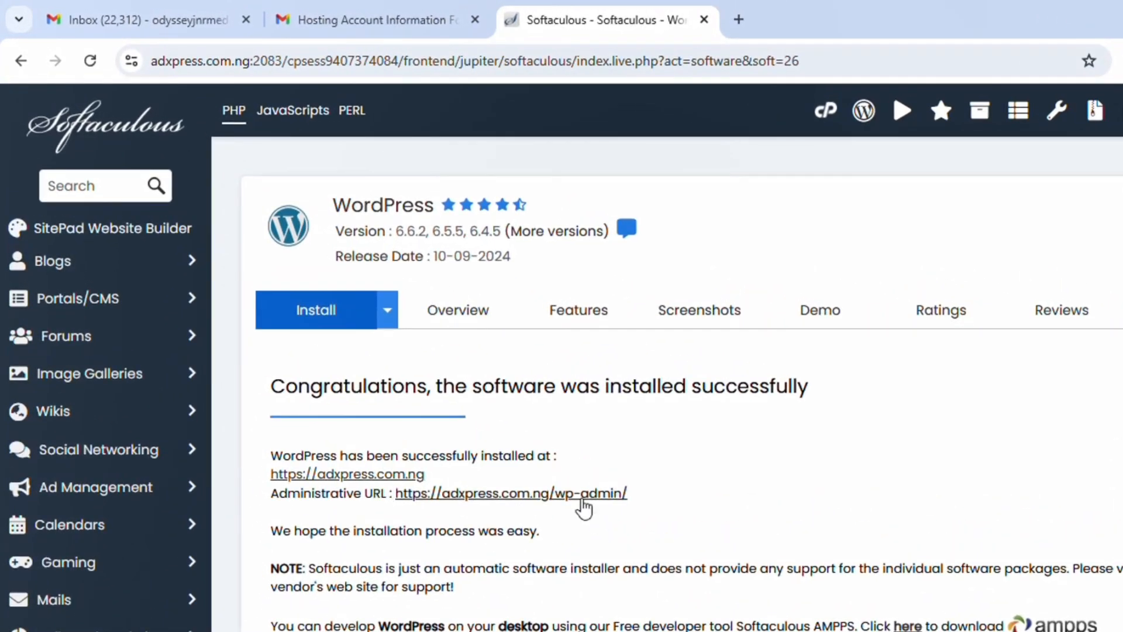
# Step: Open the wp-admin dashboard and the site homepage in separate tabs, ending on the Dashboard
pyautogui.click(579, 494)
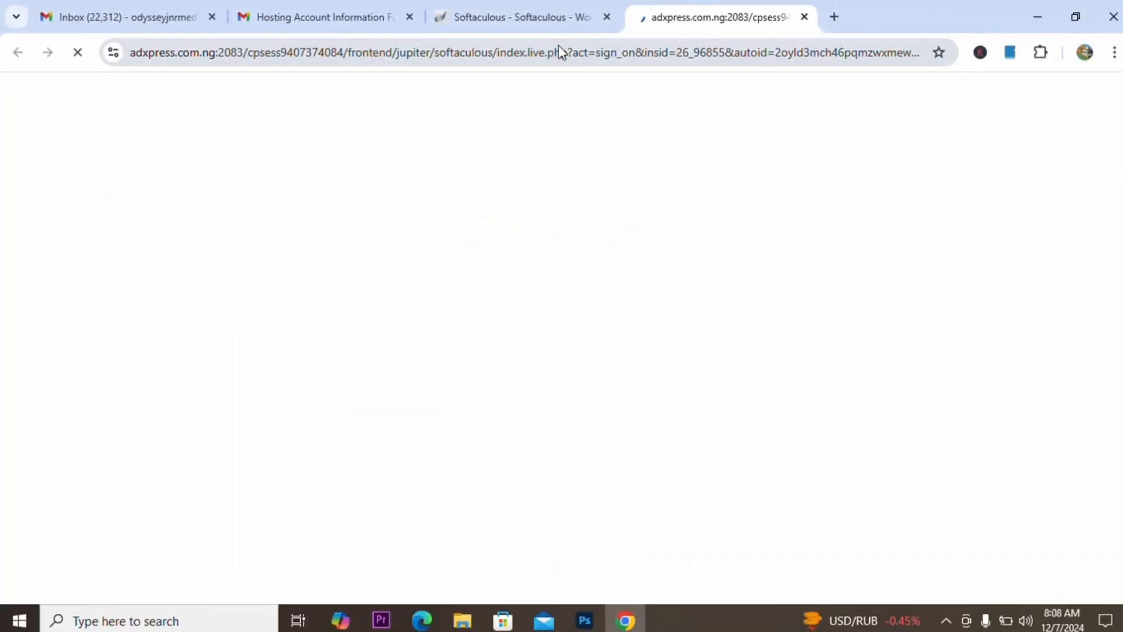
pyautogui.click(545, 9)
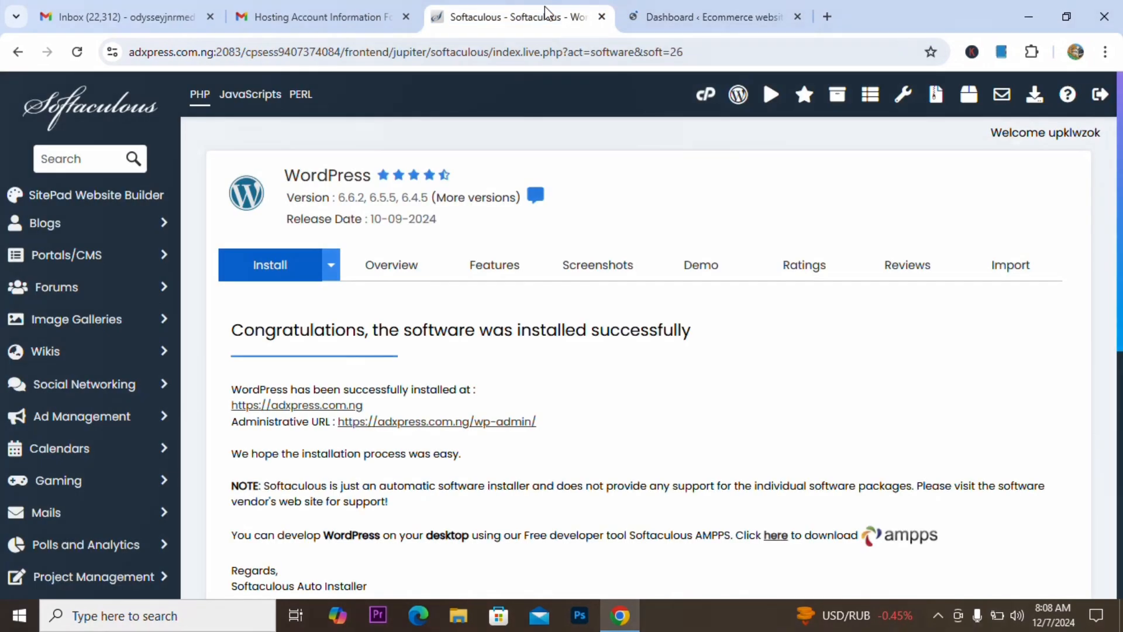
pyautogui.click(327, 406)
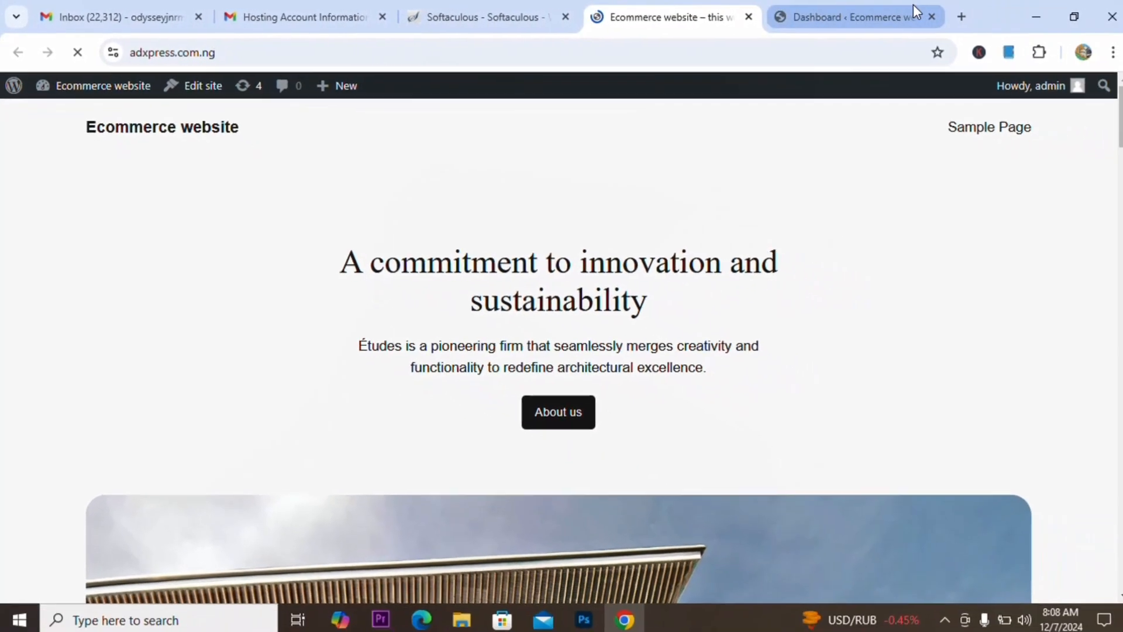
pyautogui.click(902, 6)
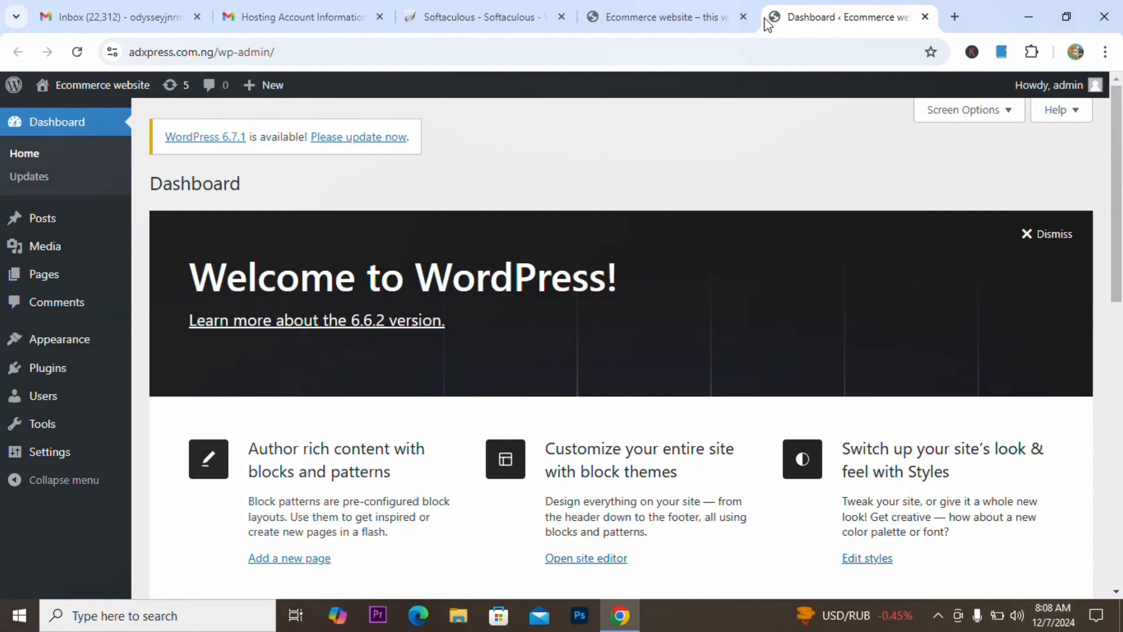
pyautogui.click(708, 7)
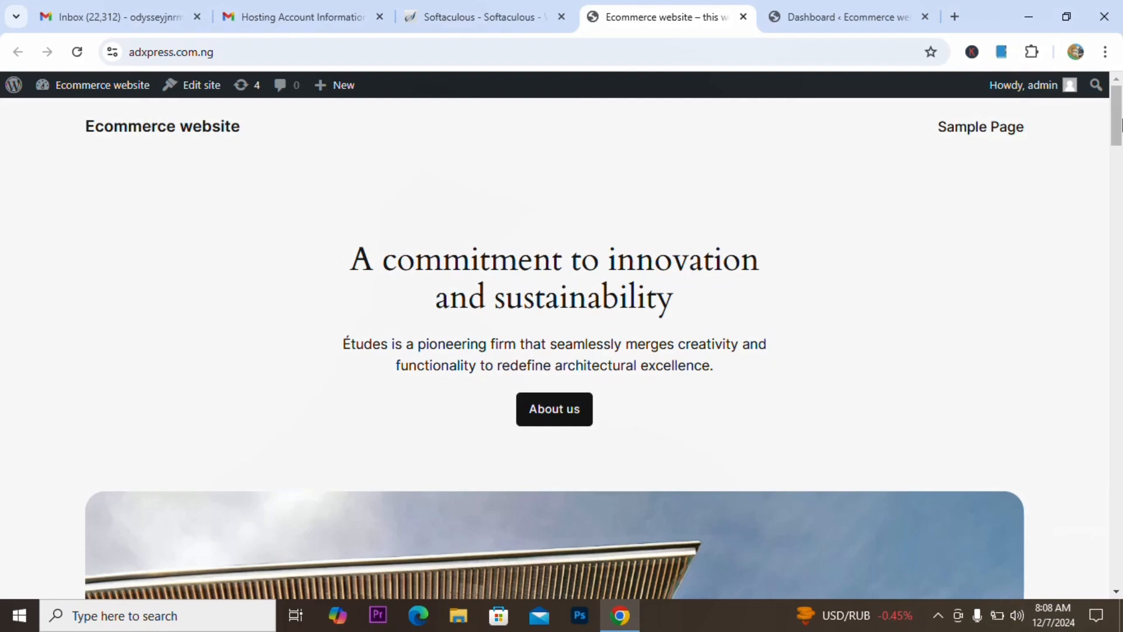
pyautogui.click(862, 26)
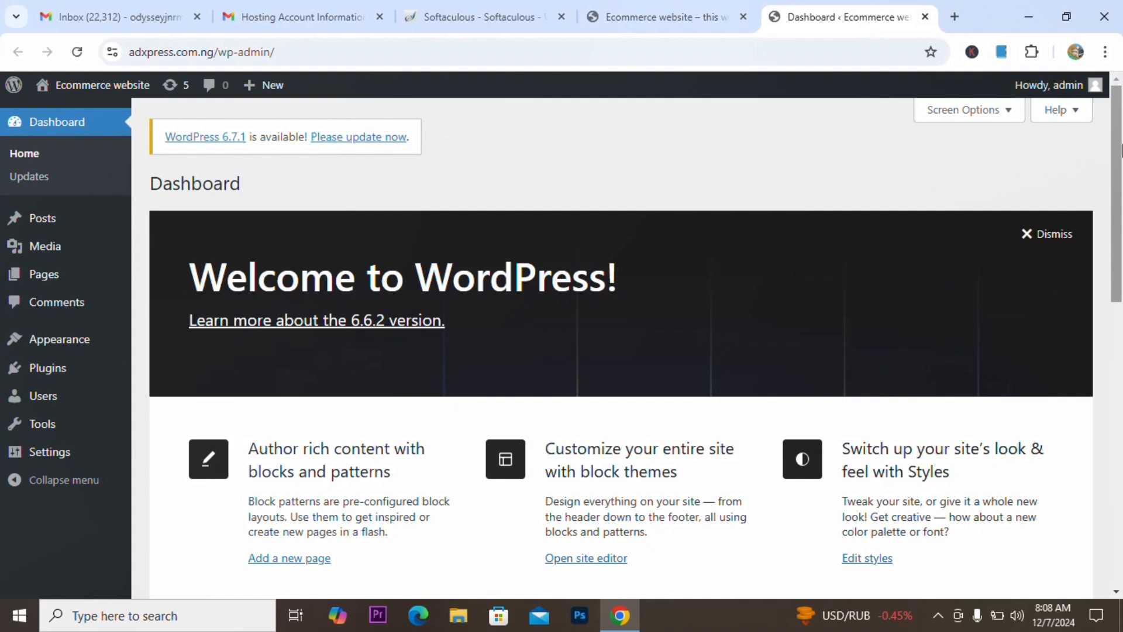